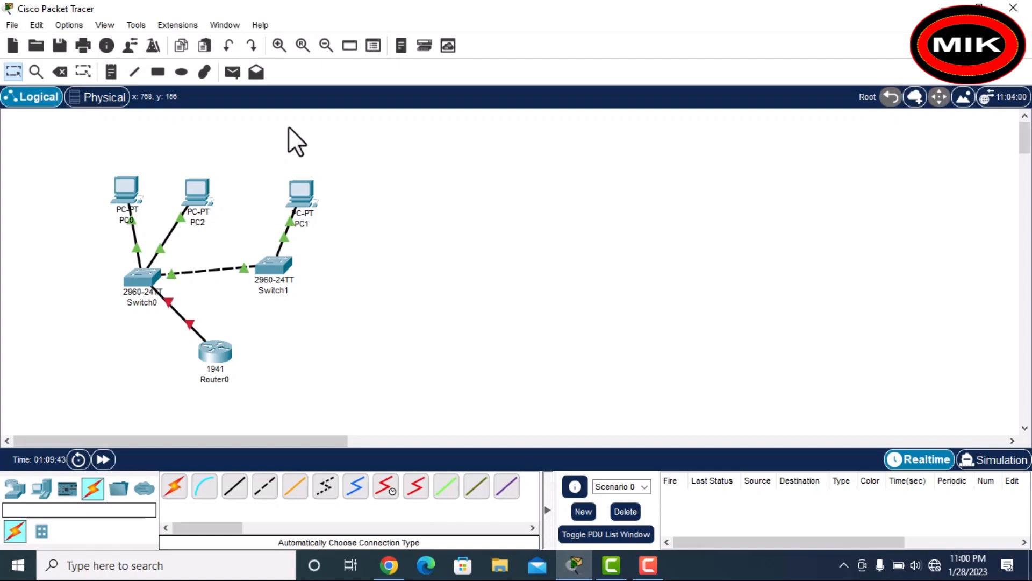
Check the static IP configuration of PC2, looking at its IPv4 address.
{"action": "left_click_drag", "start_coordinate": [93, 151], "coordinate": [237, 233]}
{"action": "left_click", "coordinate": [195, 193]}
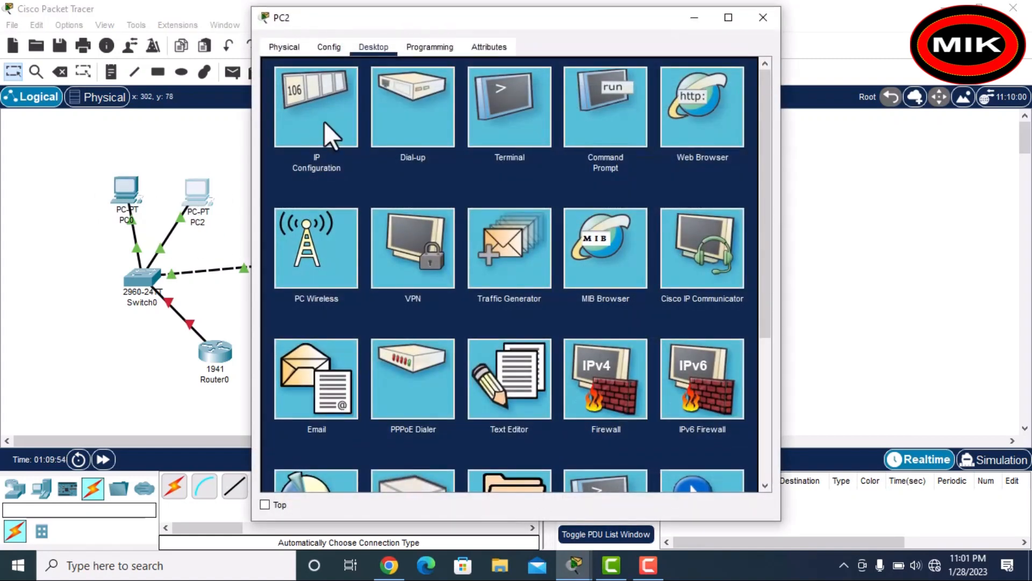
{"action": "left_click", "coordinate": [324, 121]}
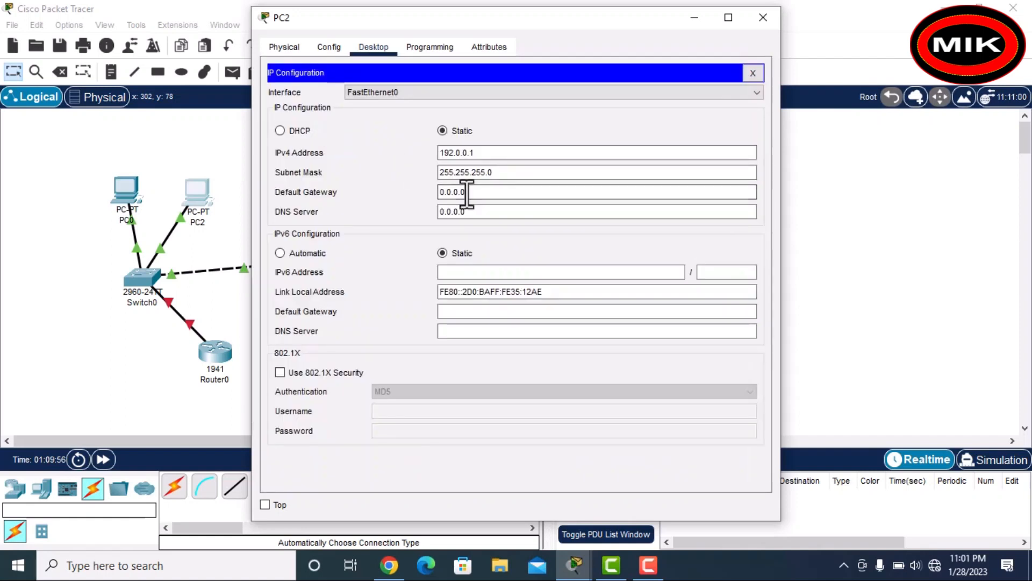
{"action": "left_click_drag", "start_coordinate": [477, 153], "coordinate": [453, 153]}
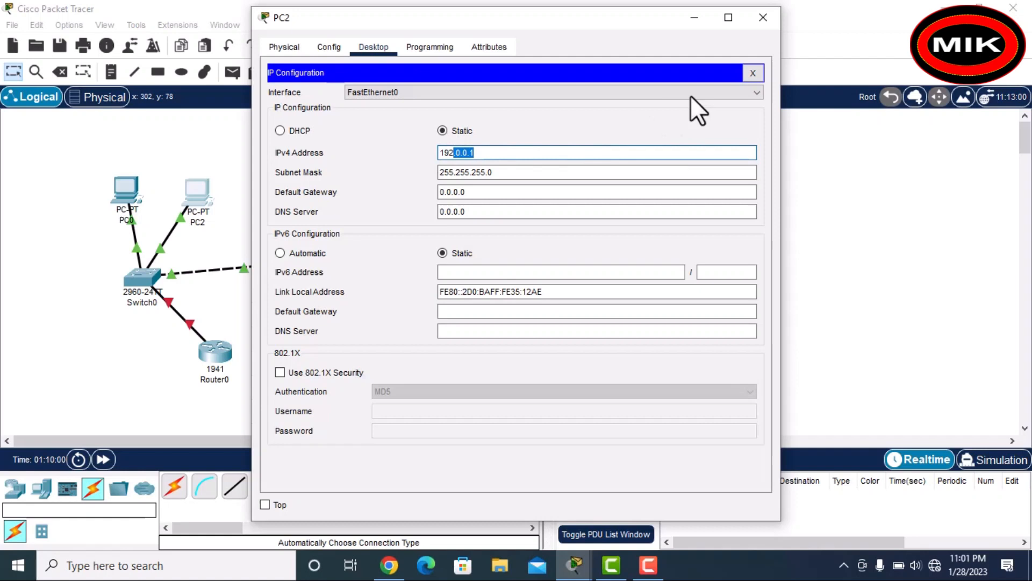
{"action": "left_click", "coordinate": [765, 16]}
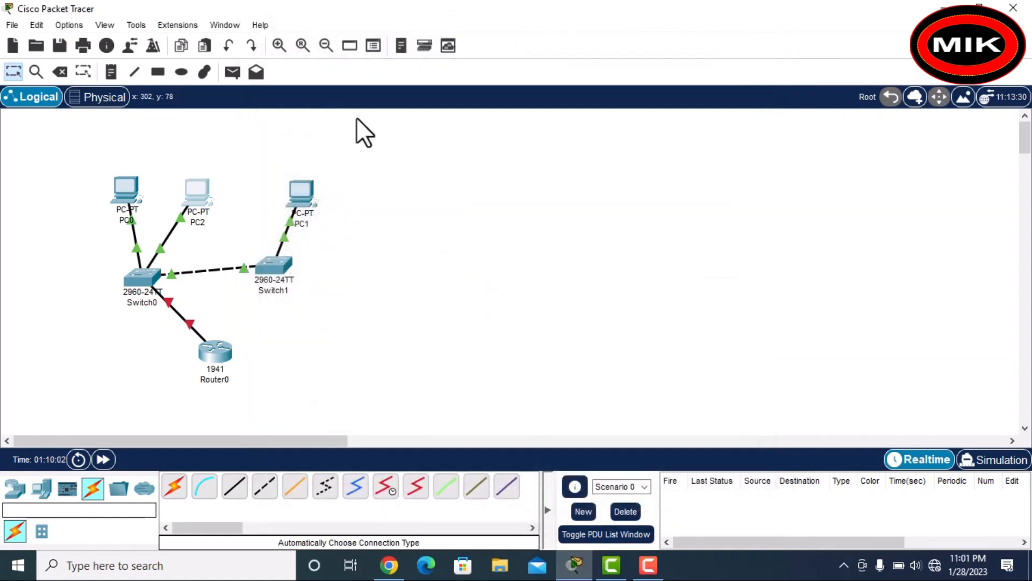
Ping 192.0.0.1 from the command prompt of PC0.
{"action": "left_click", "coordinate": [127, 195]}
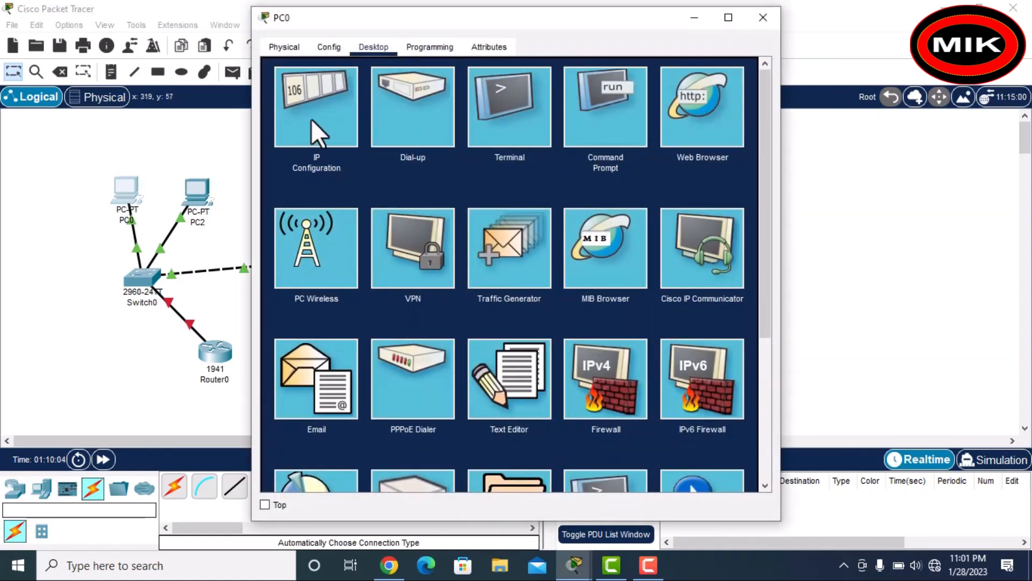
{"action": "left_click", "coordinate": [606, 122]}
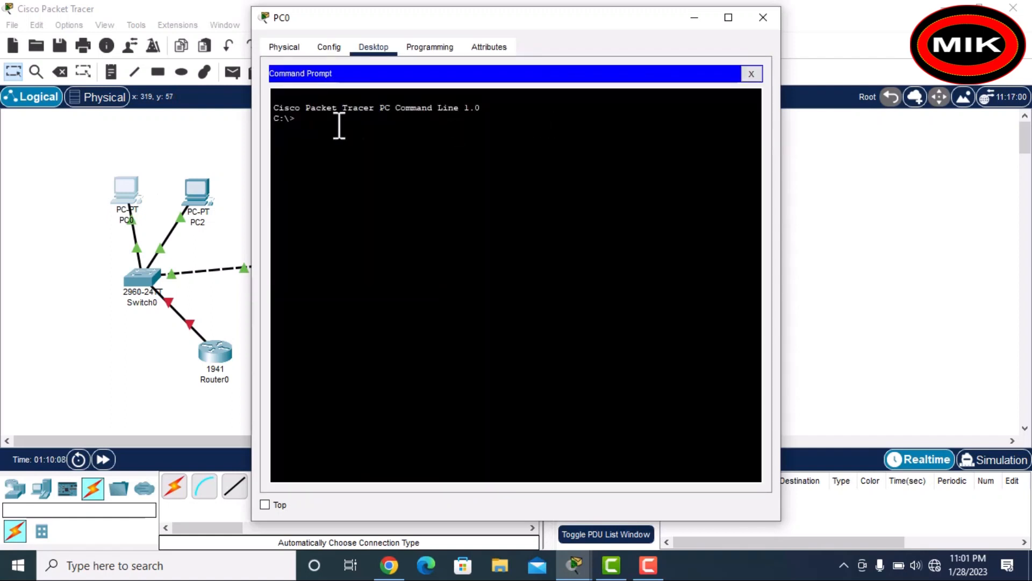
{"action": "key", "text": "Return"}
{"action": "type", "text": "pin"}
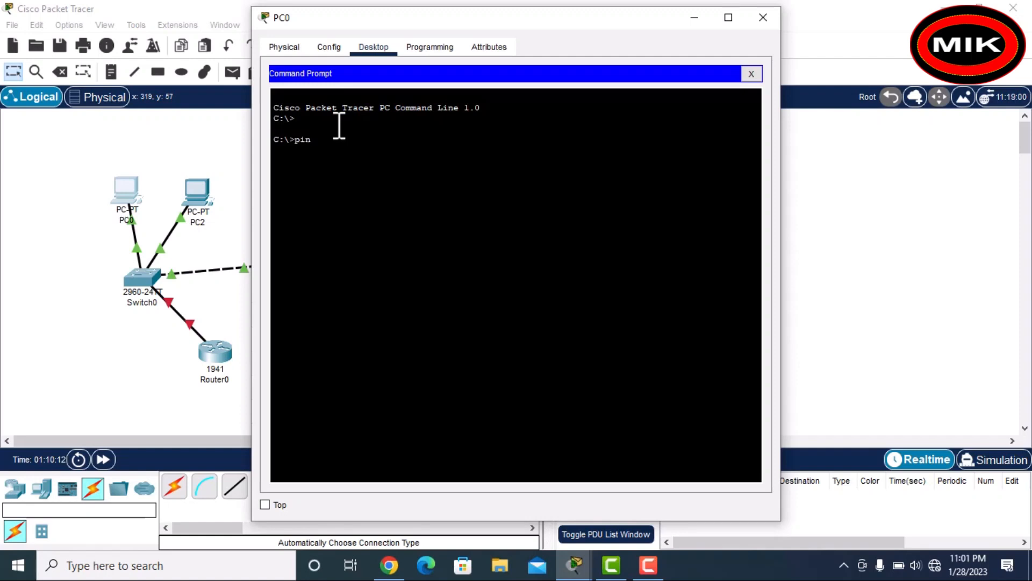
{"action": "type", "text": "g"}
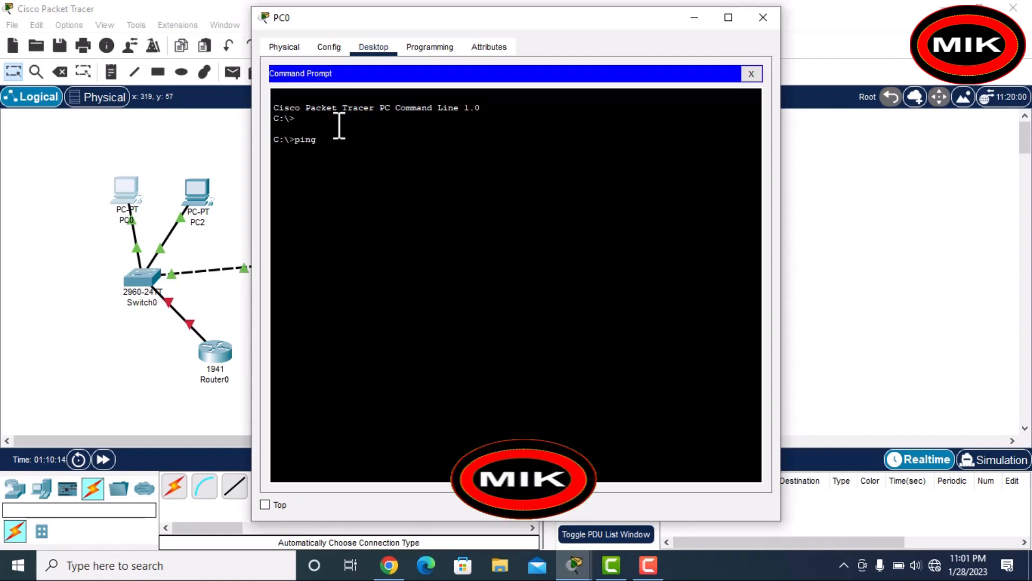
{"action": "type", "text": " 192"}
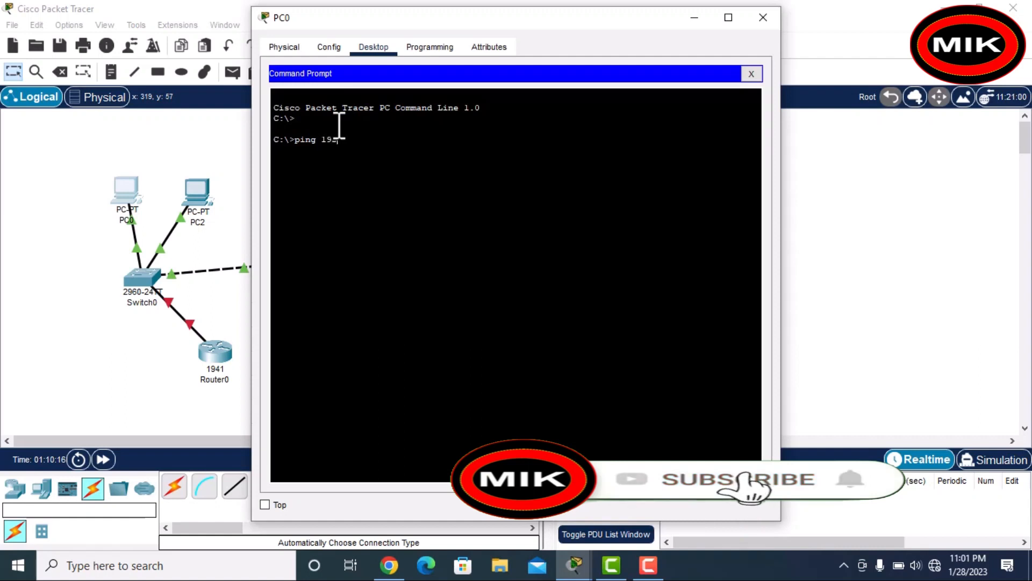
{"action": "type", "text": ".1"}
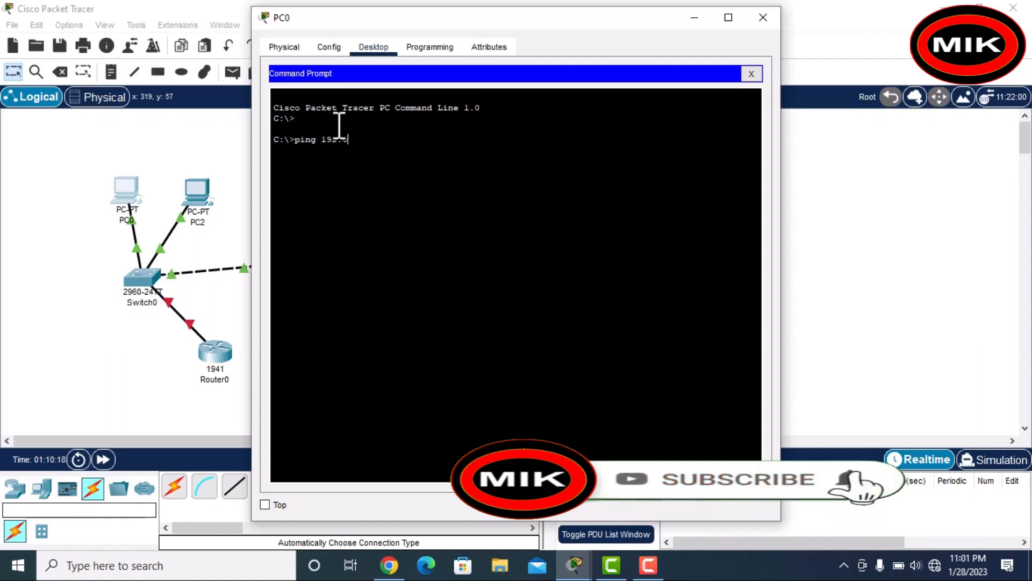
{"action": "type", "text": ".0."}
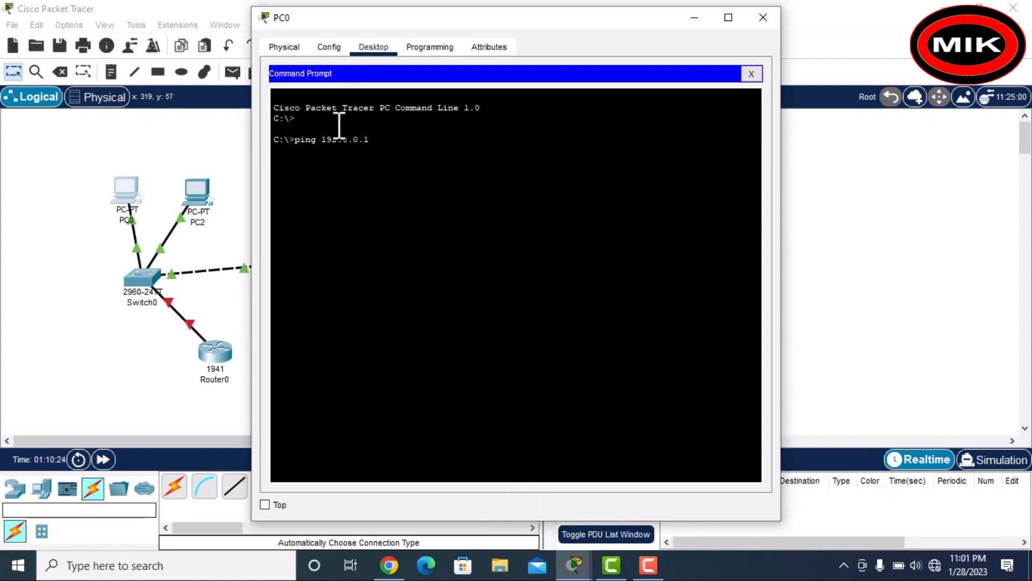
{"action": "key", "text": "Return"}
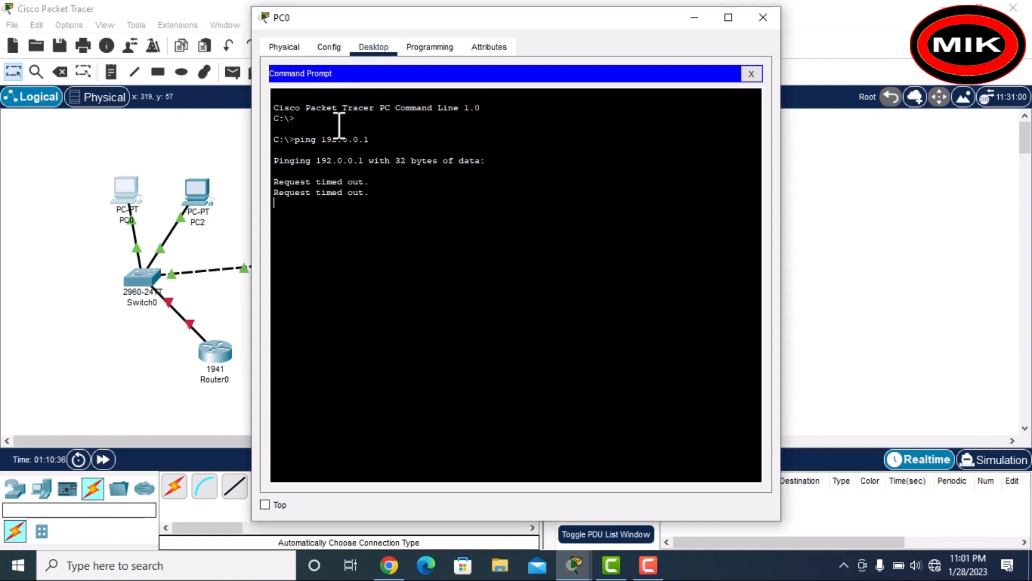
Recheck the IPv4 address and subnet mask in PC2's IP configuration.
{"action": "left_click", "coordinate": [192, 186]}
{"action": "left_click", "coordinate": [281, 144]}
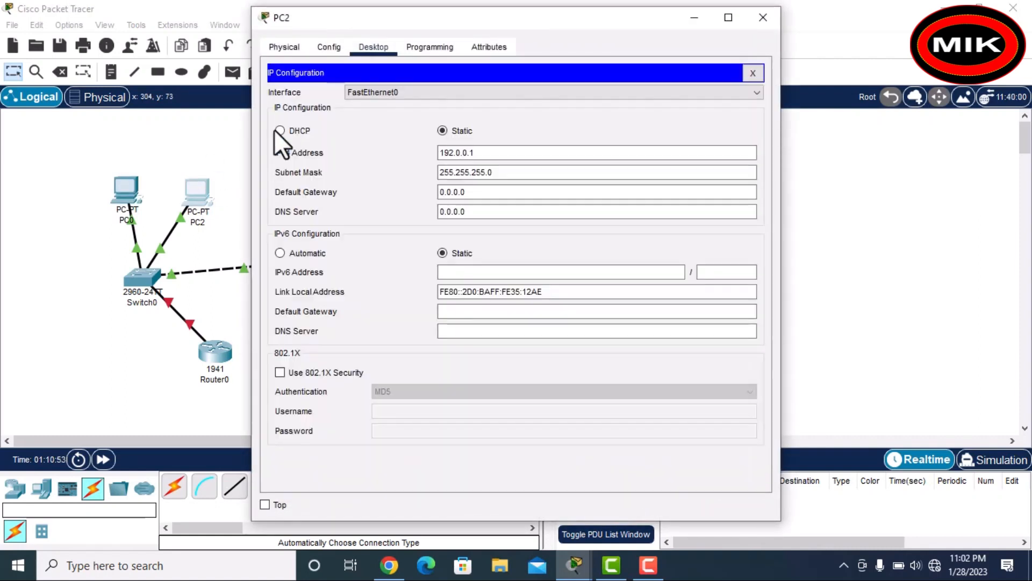
{"action": "left_click", "coordinate": [445, 154]}
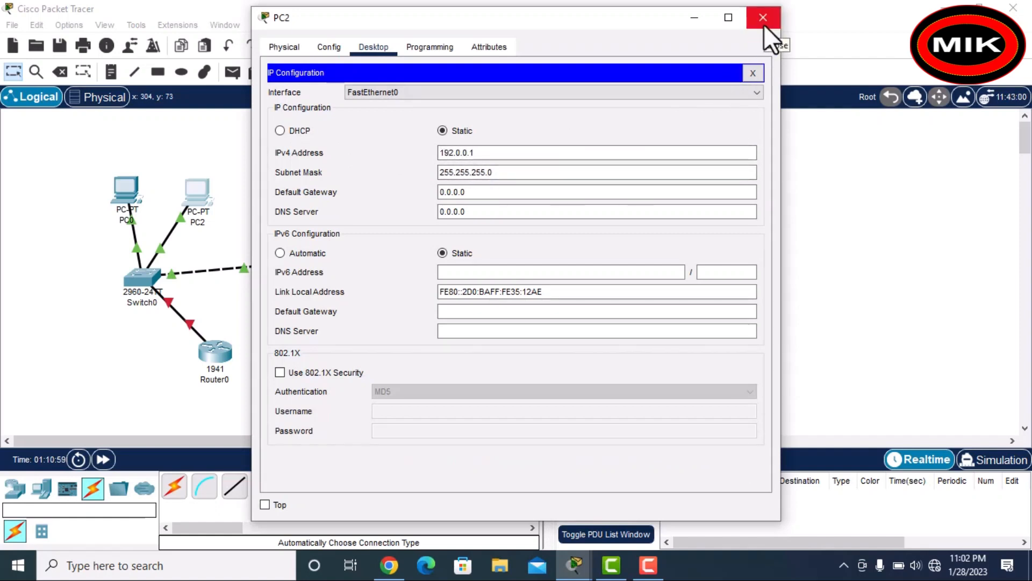
{"action": "left_click", "coordinate": [473, 153]}
{"action": "type", "text": "1"}
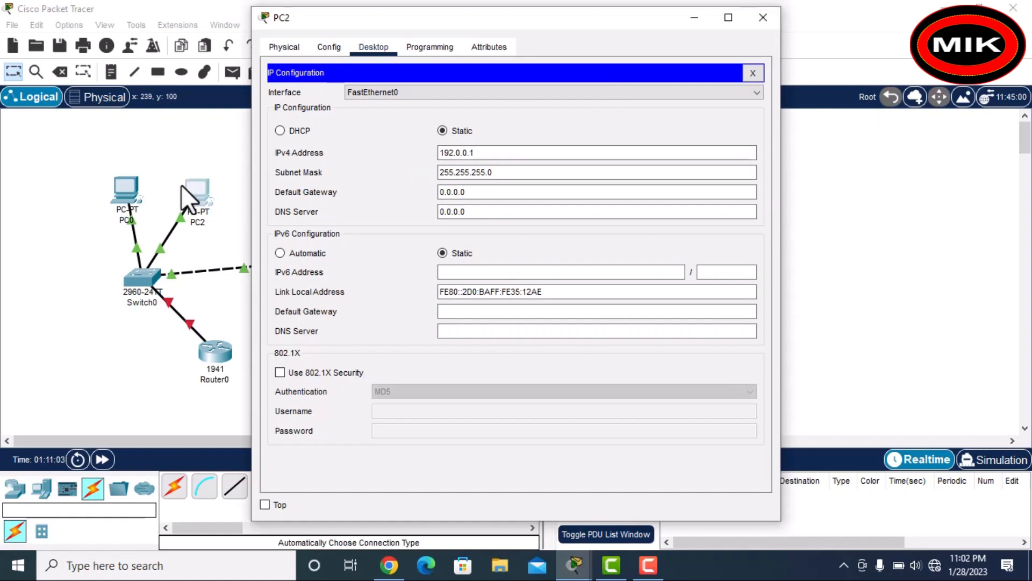
Open PC0's IP configuration and try to change its static IPv4 address to 192.0.0.1.
{"action": "left_click", "coordinate": [126, 183]}
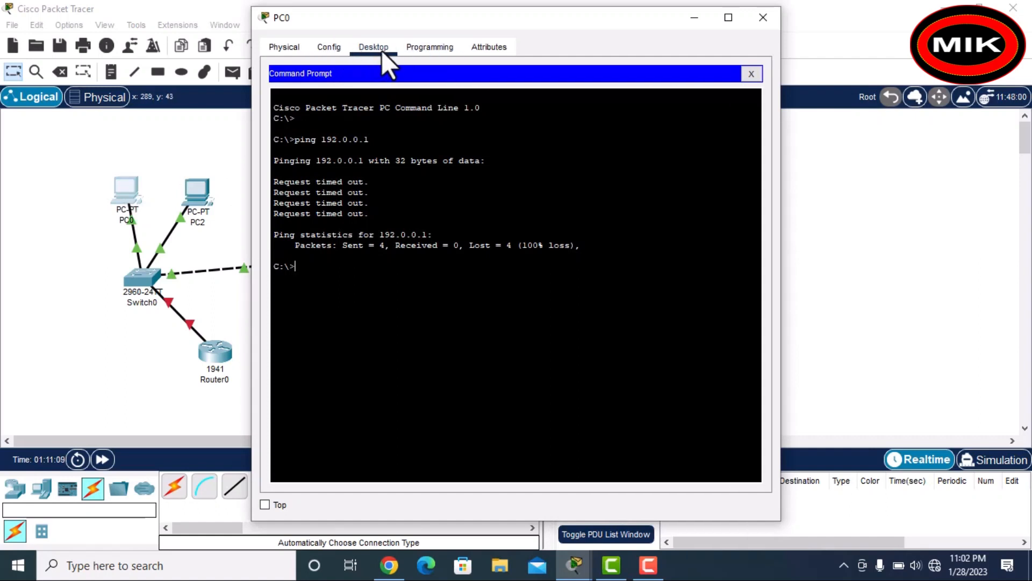
{"action": "left_click", "coordinate": [752, 73]}
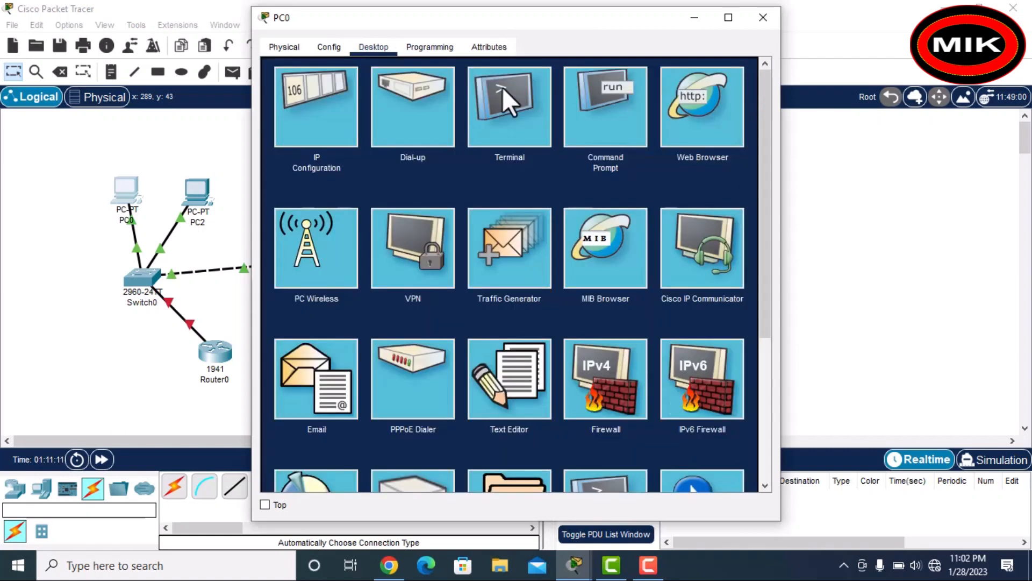
{"action": "left_click", "coordinate": [318, 114]}
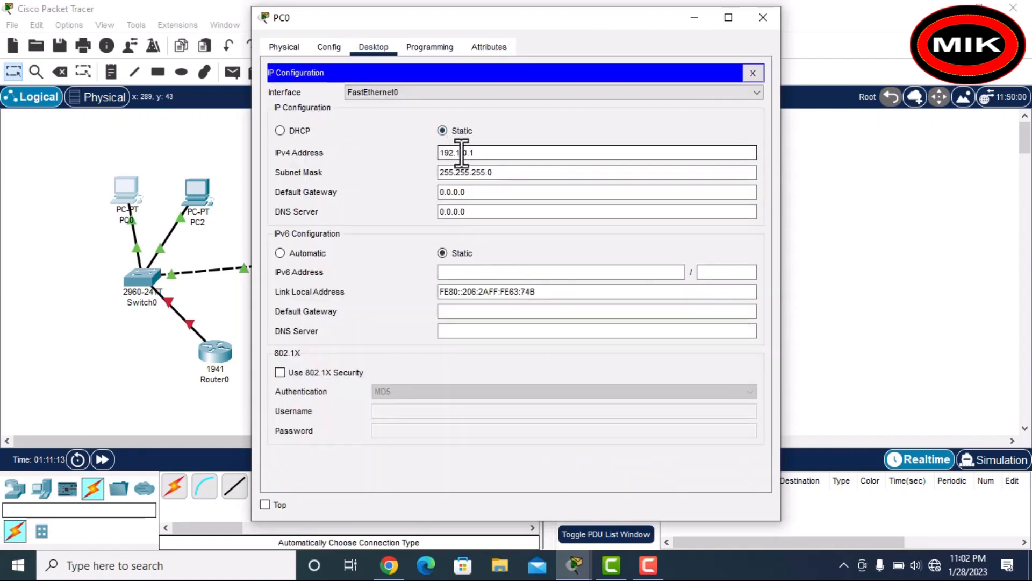
{"action": "key", "text": "BackSpace"}
{"action": "type", "text": "0"}
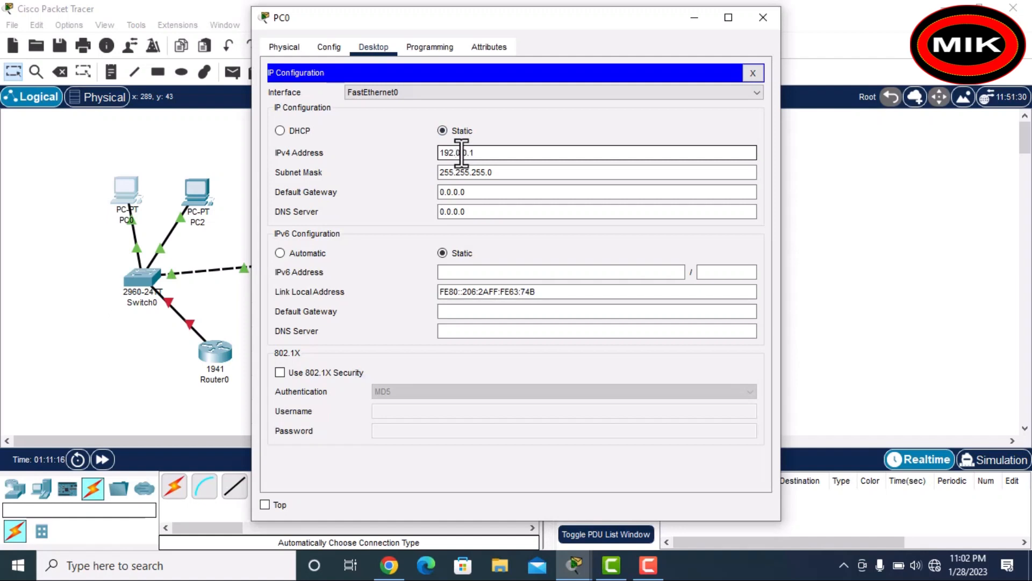
{"action": "left_click", "coordinate": [541, 136]}
Set PC0's static IPv4 address to 192.0.0.2 with subnet mask 255.255.255.0 and close its window.
{"action": "left_click", "coordinate": [532, 155]}
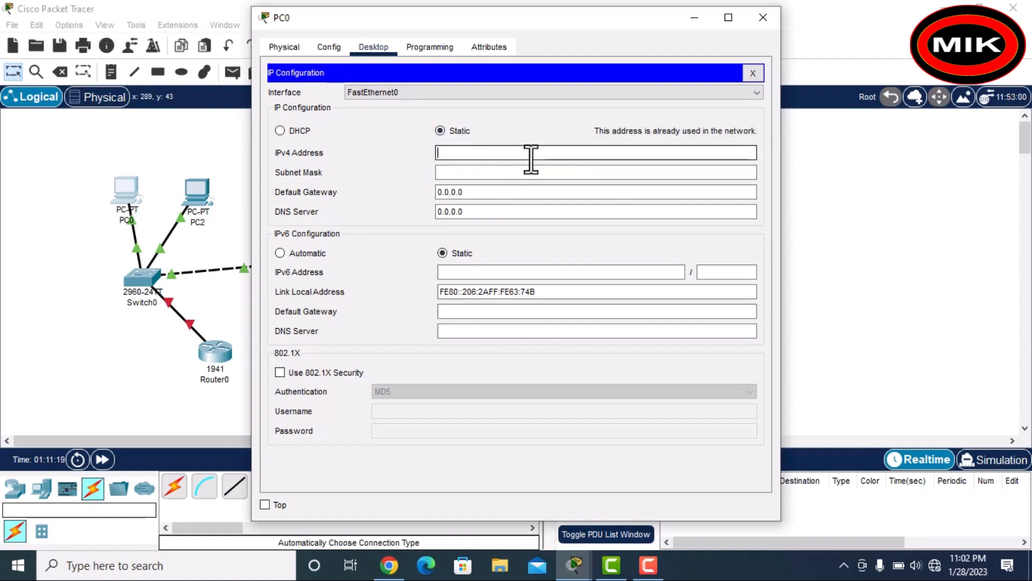
{"action": "type", "text": "192.0.0.2"}
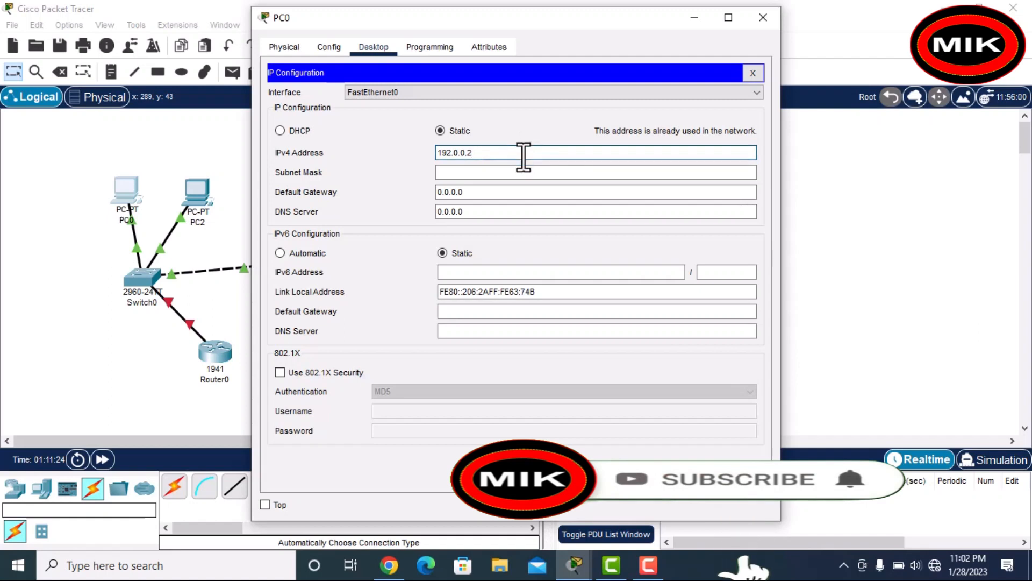
{"action": "left_click", "coordinate": [525, 174]}
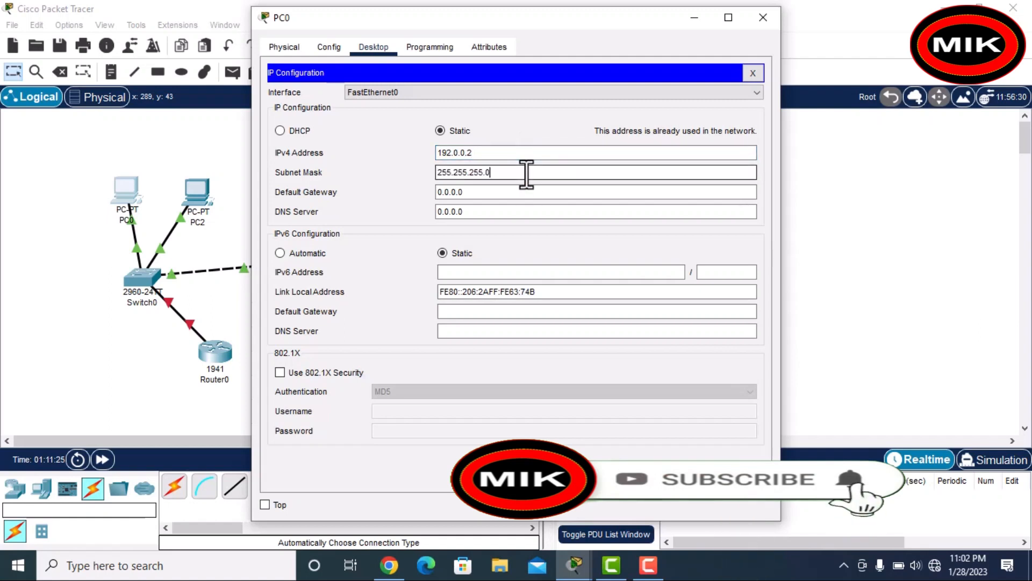
{"action": "left_click", "coordinate": [757, 22]}
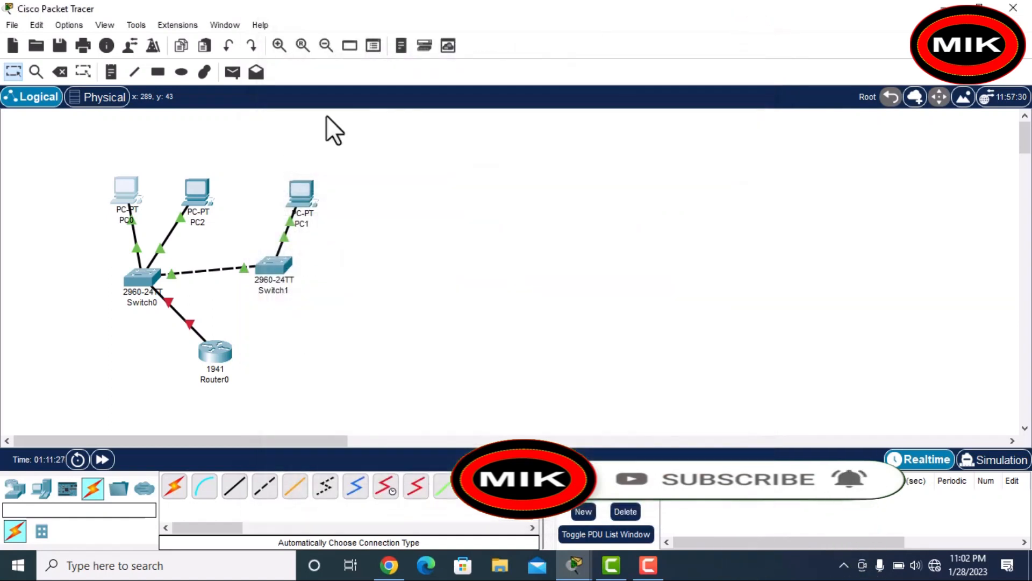
Repeat the ping to 192.0.0.1 from PC0's command prompt and examine the replies and packet statistics.
{"action": "left_click", "coordinate": [126, 180]}
{"action": "left_click", "coordinate": [595, 106]}
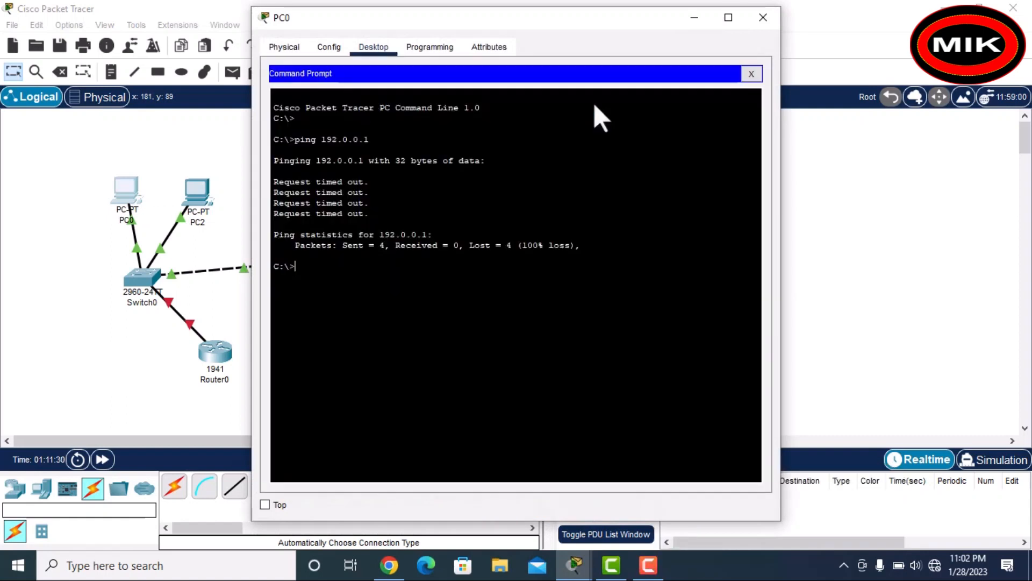
{"action": "key", "text": "Up"}
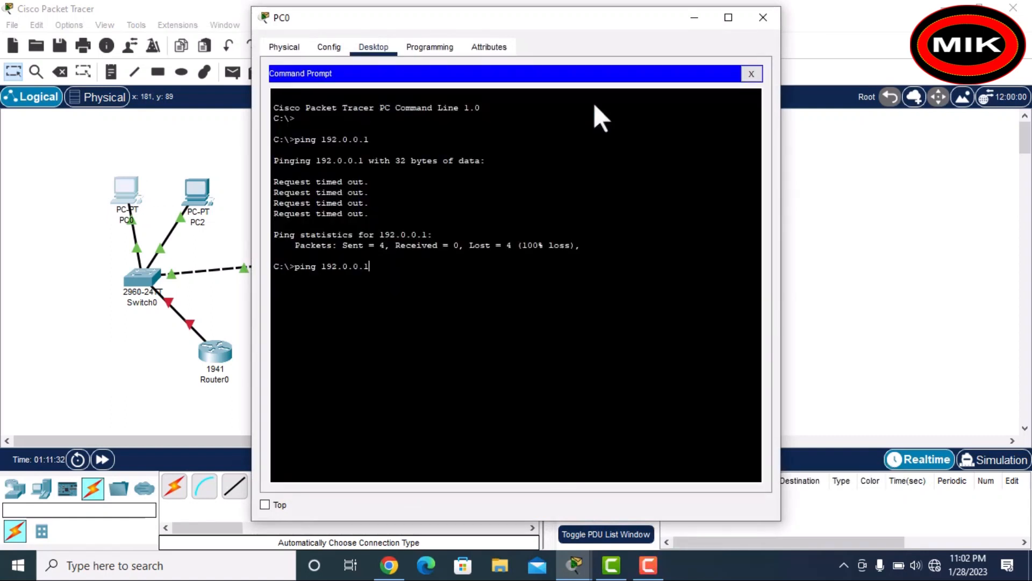
{"action": "key", "text": "Return"}
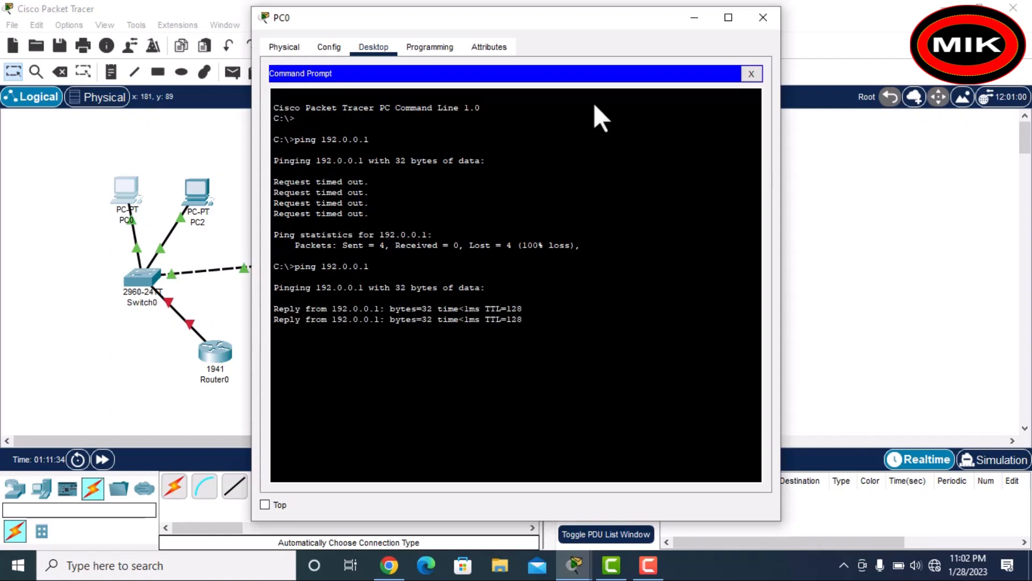
{"action": "left_click_drag", "start_coordinate": [279, 308], "coordinate": [528, 344]}
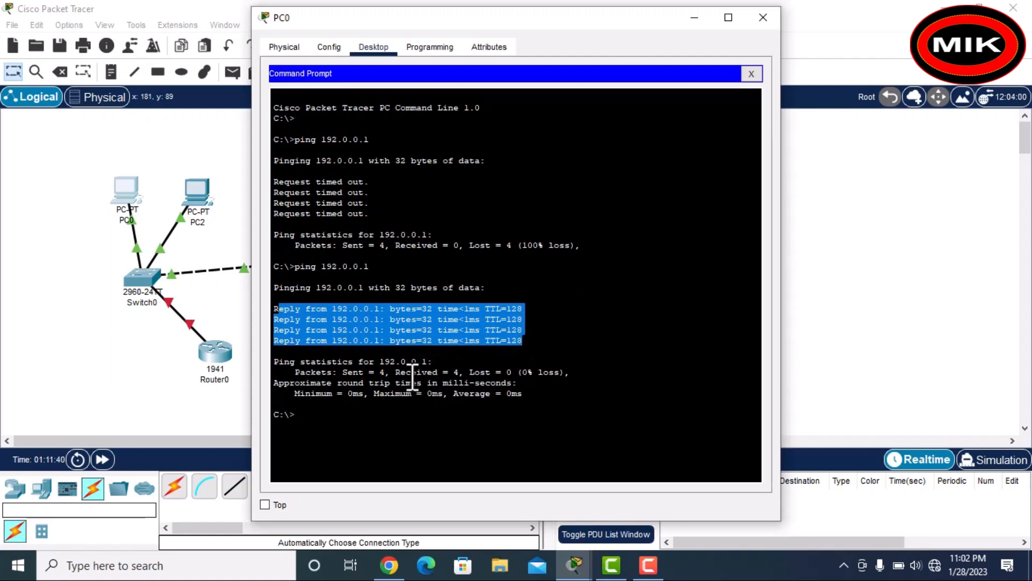
{"action": "left_click_drag", "start_coordinate": [469, 372], "coordinate": [389, 382]}
{"action": "left_click_drag", "start_coordinate": [569, 372], "coordinate": [346, 379]}
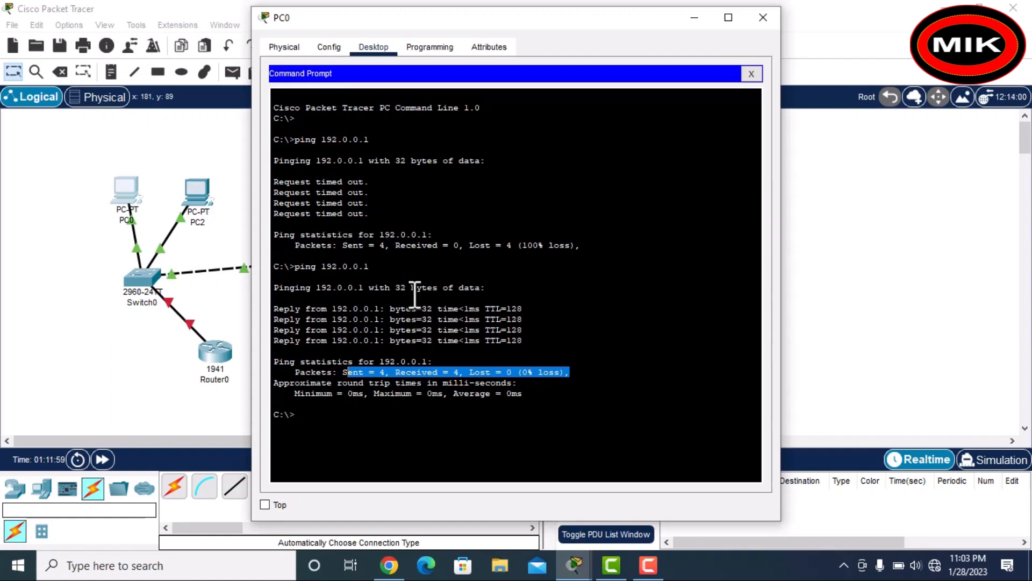
{"action": "left_click", "coordinate": [769, 19]}
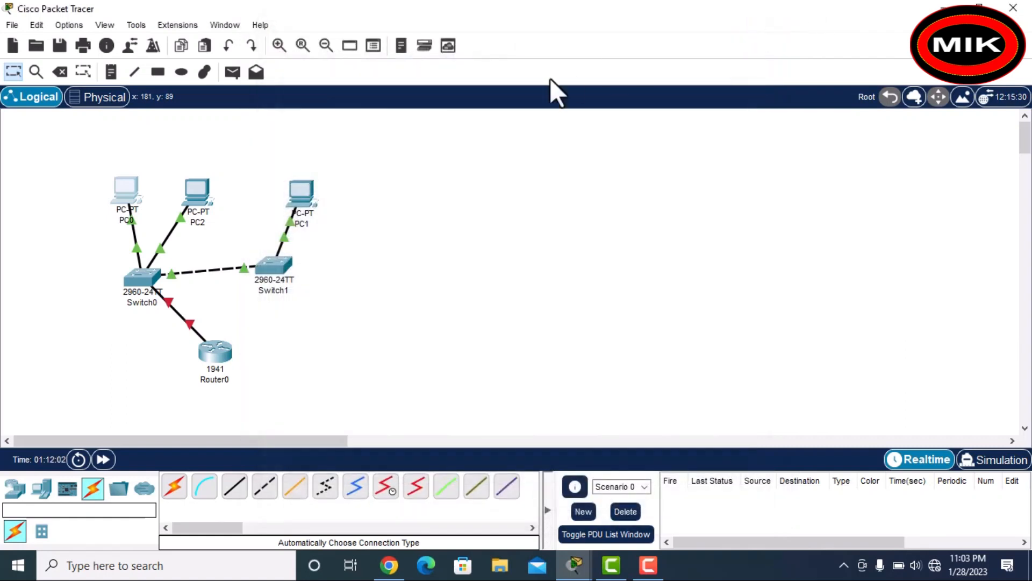
Open PC2's command prompt and try to run "pin 192.0.0.2".
{"action": "left_click", "coordinate": [199, 189]}
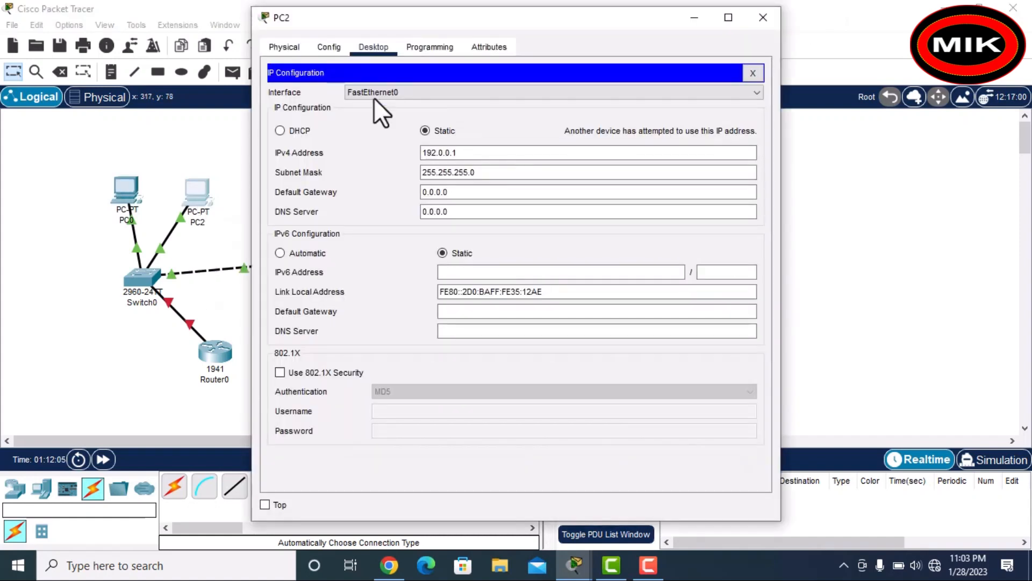
{"action": "left_click", "coordinate": [430, 49]}
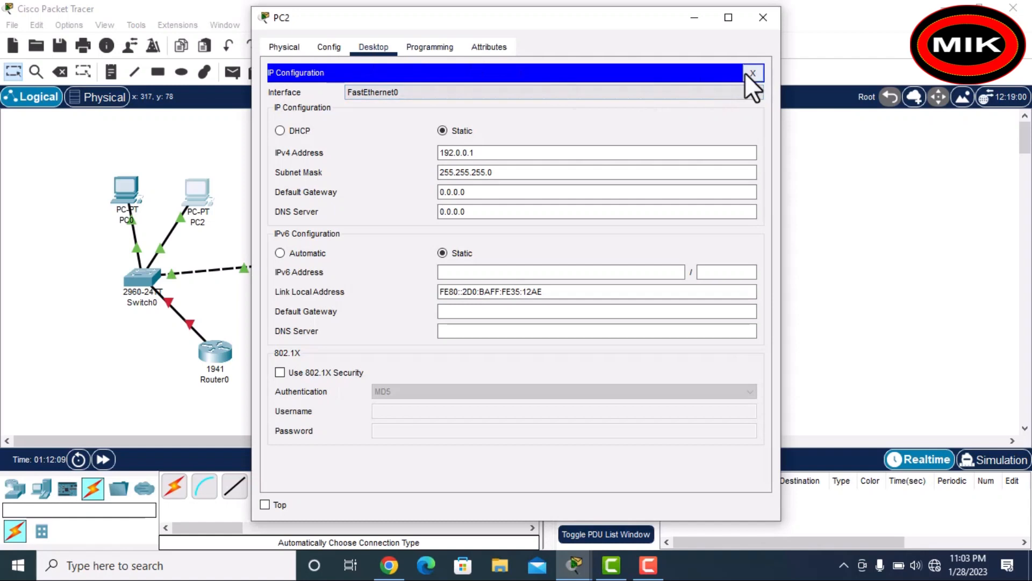
{"action": "left_click", "coordinate": [751, 73]}
{"action": "left_click", "coordinate": [609, 115]}
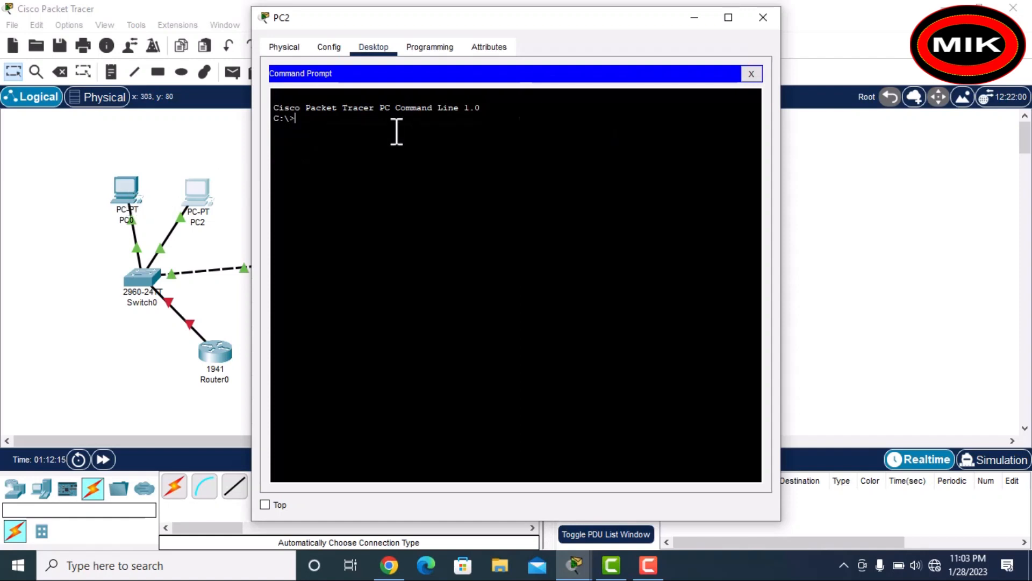
{"action": "type", "text": "192"}
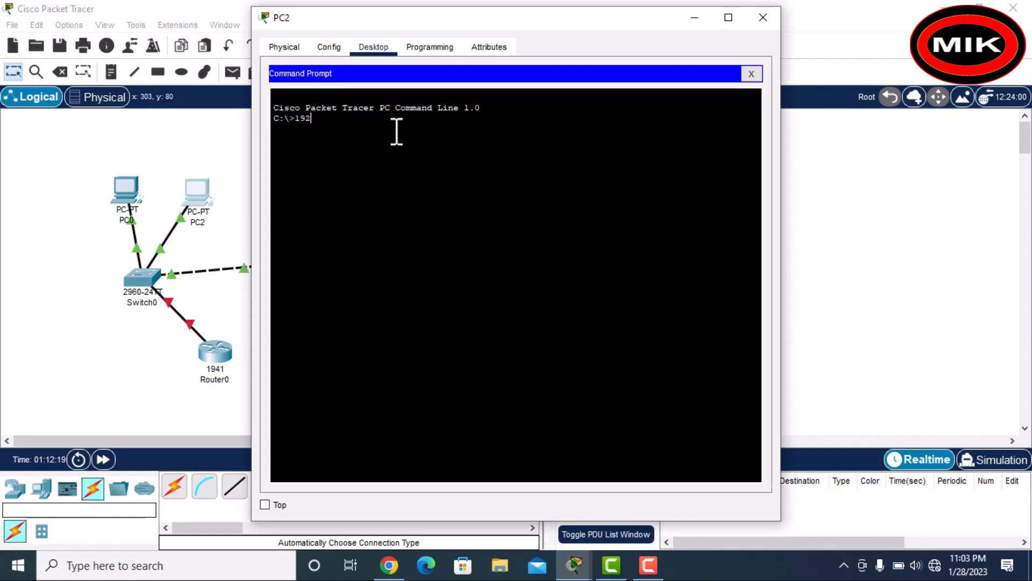
{"action": "key", "text": "BackSpace"}
{"action": "key", "text": "BackSpace"}
{"action": "key", "text": "BackSpace"}
{"action": "type", "text": "pin 192.0.0.2"}
{"action": "key", "text": "Return"}
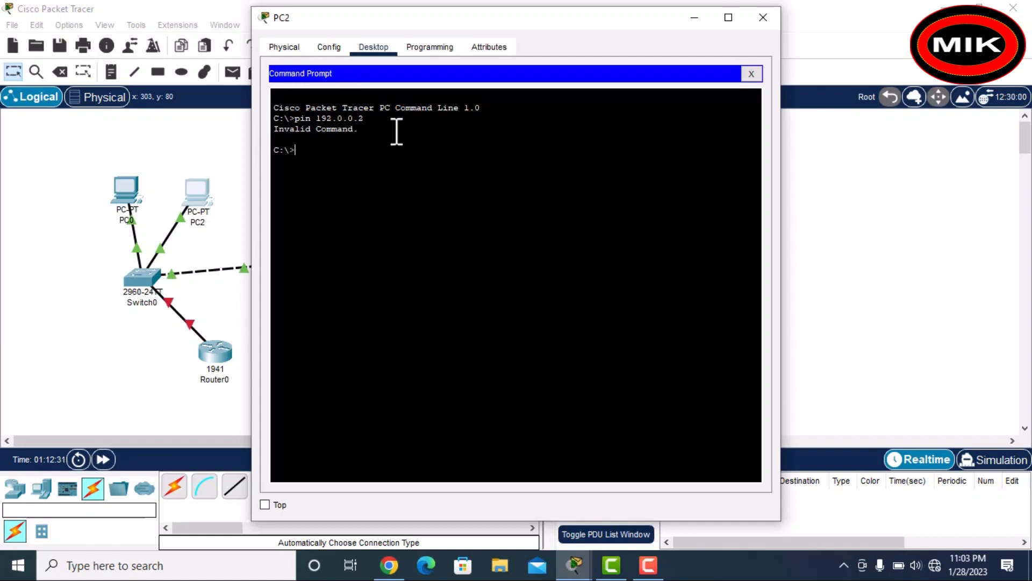
Correct the previous command to "ping 192.0.0.2", run it from PC2 and examine the replies.
{"action": "key", "text": "Up"}
{"action": "key", "text": "Left"}
{"action": "key", "text": "Left"}
{"action": "key", "text": "Left"}
{"action": "key", "text": "Left"}
{"action": "key", "text": "Left"}
{"action": "type", "text": "g"}
{"action": "key", "text": "Return"}
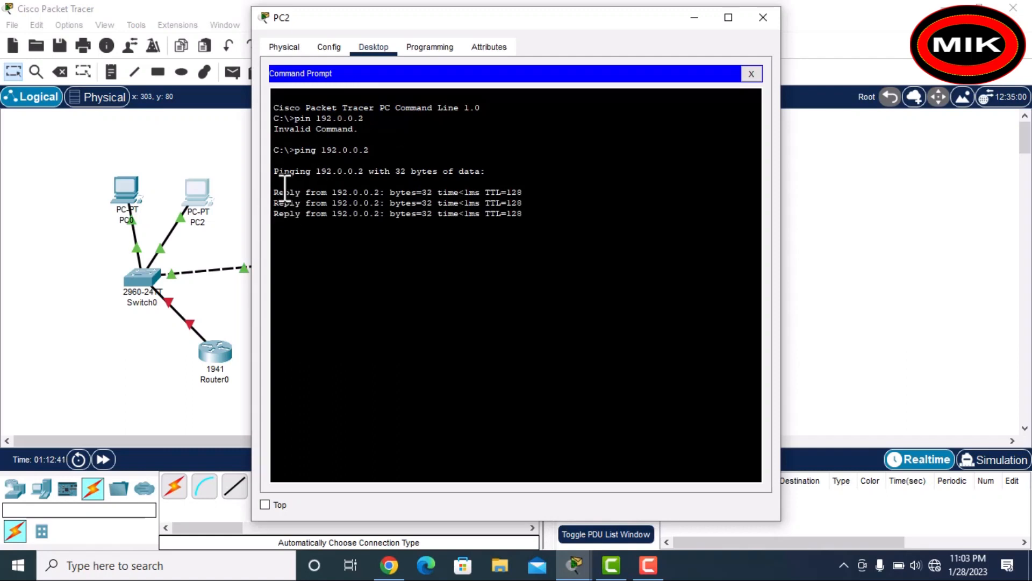
{"action": "left_click_drag", "start_coordinate": [274, 192], "coordinate": [561, 231]}
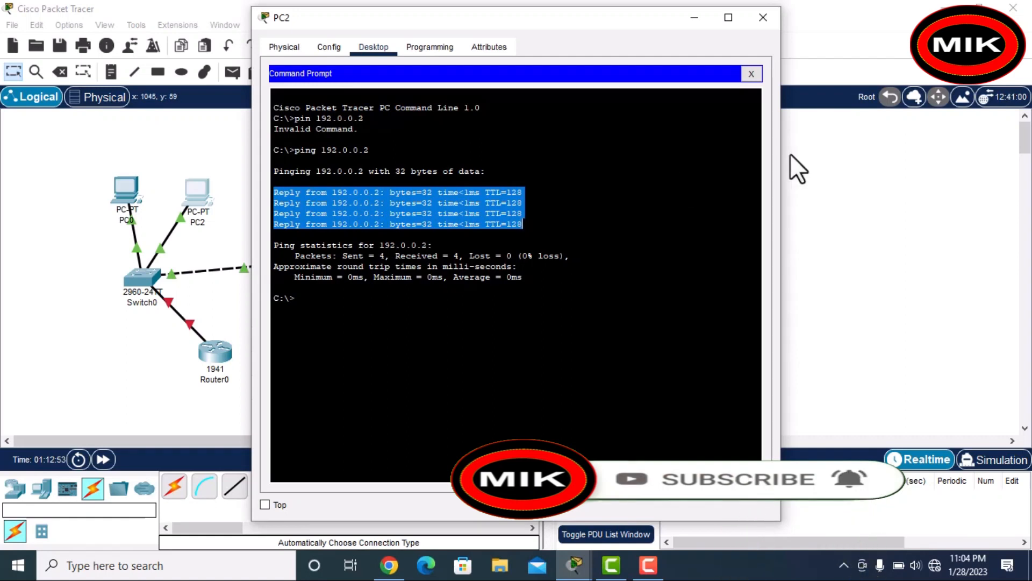
{"action": "left_click", "coordinate": [766, 15]}
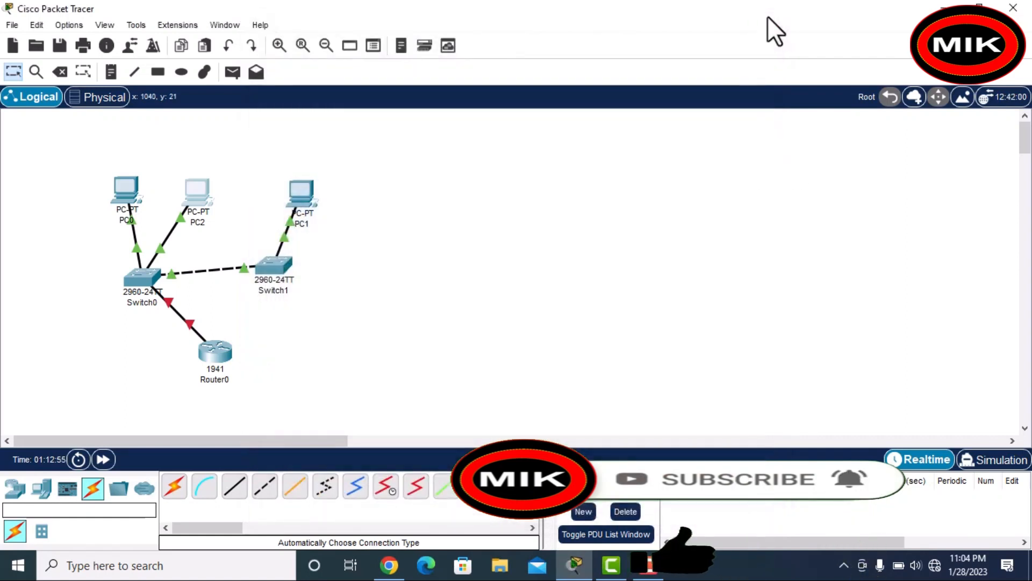